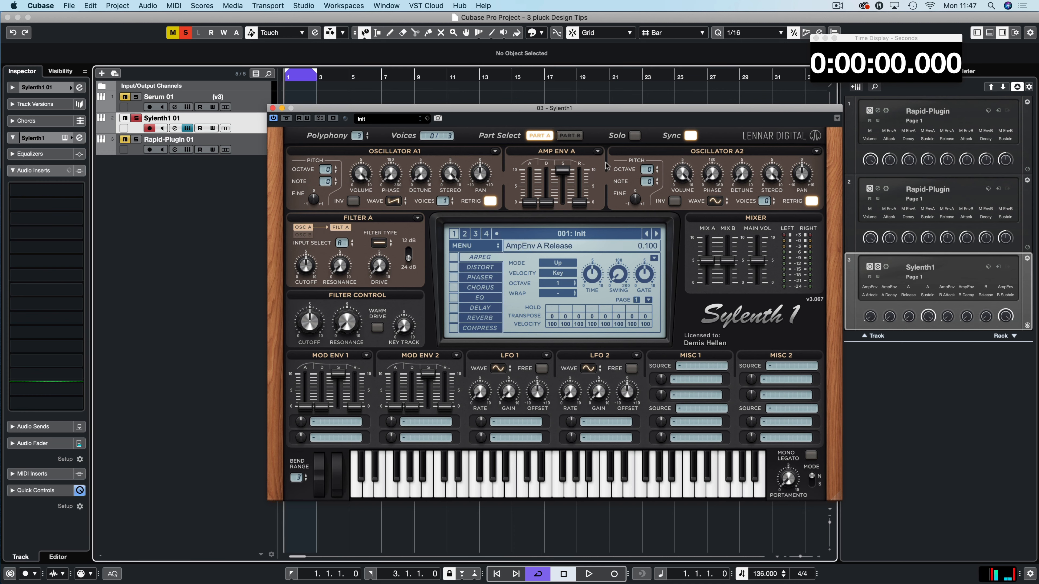
# - Audition the init patch, turn off oscillator A2's retrigger and check Part B before returning to Part A
pyautogui.press('space')
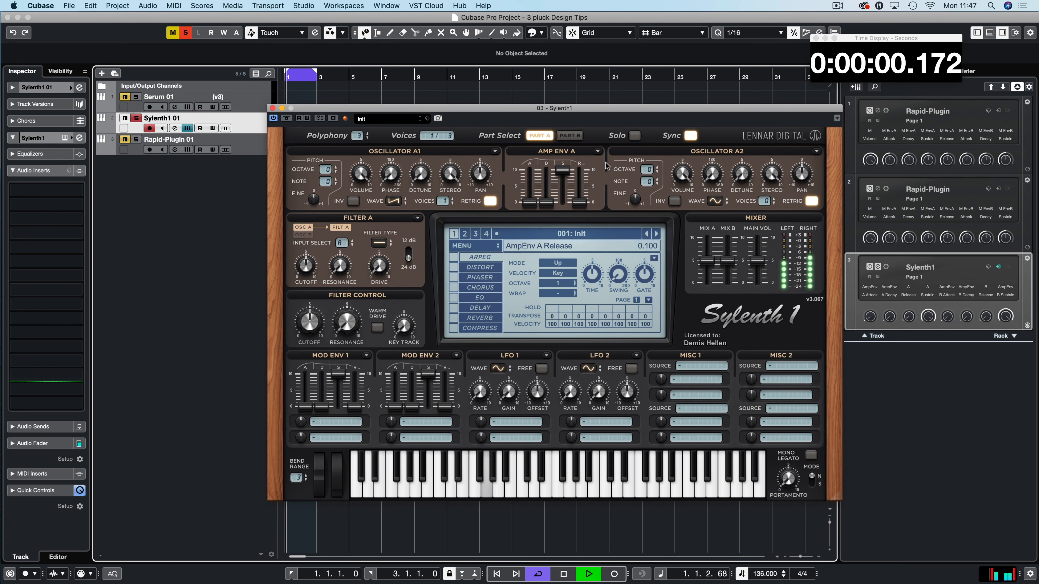
pyautogui.press('space')
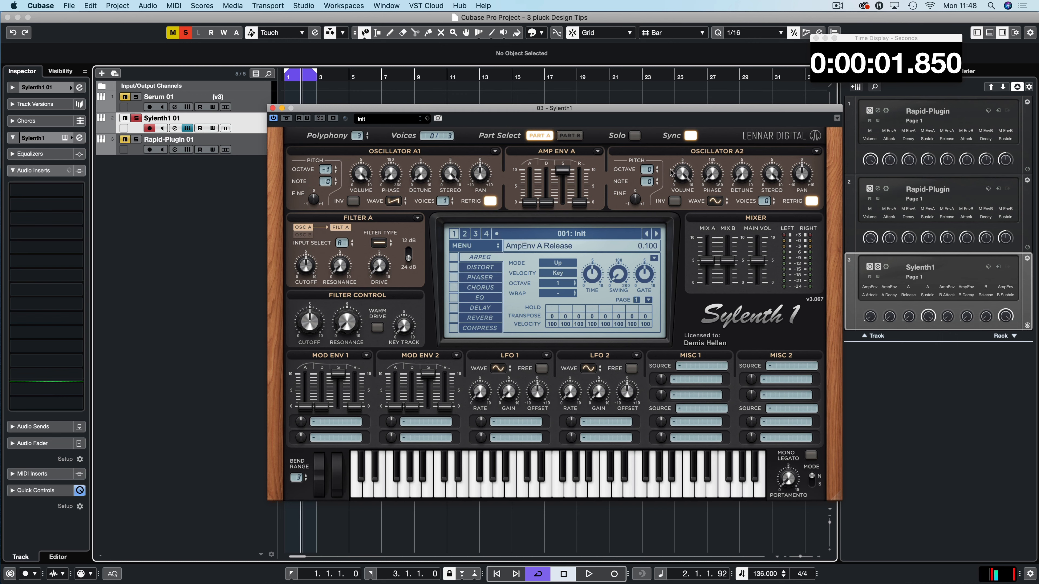
pyautogui.click(812, 202)
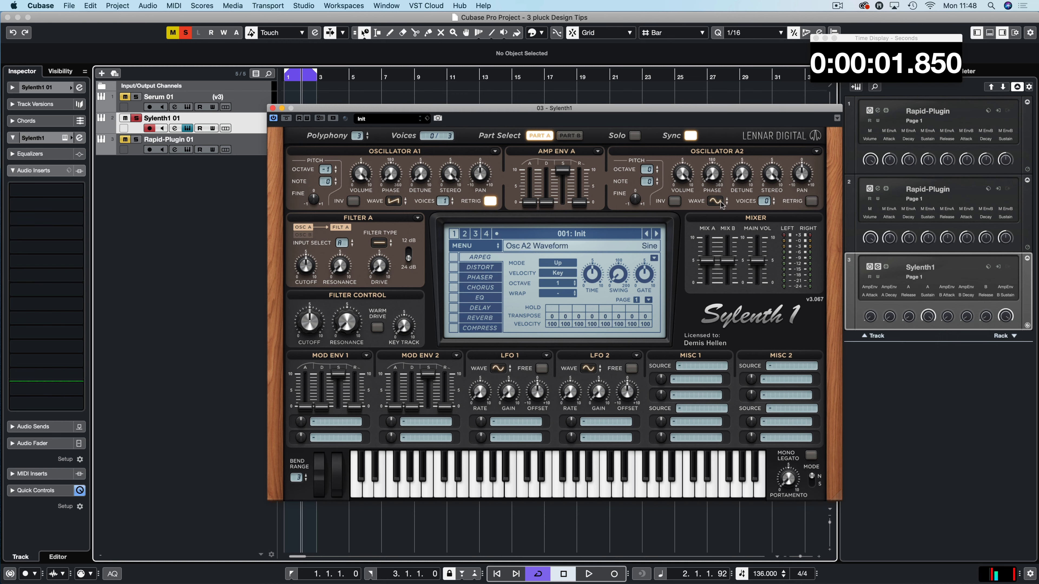
pyautogui.click(570, 136)
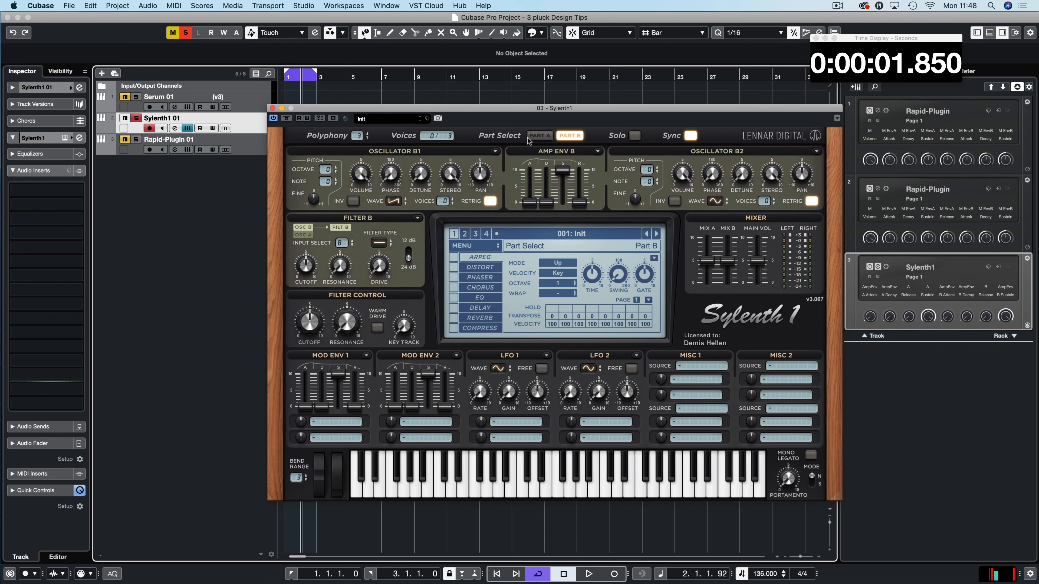
pyautogui.click(532, 134)
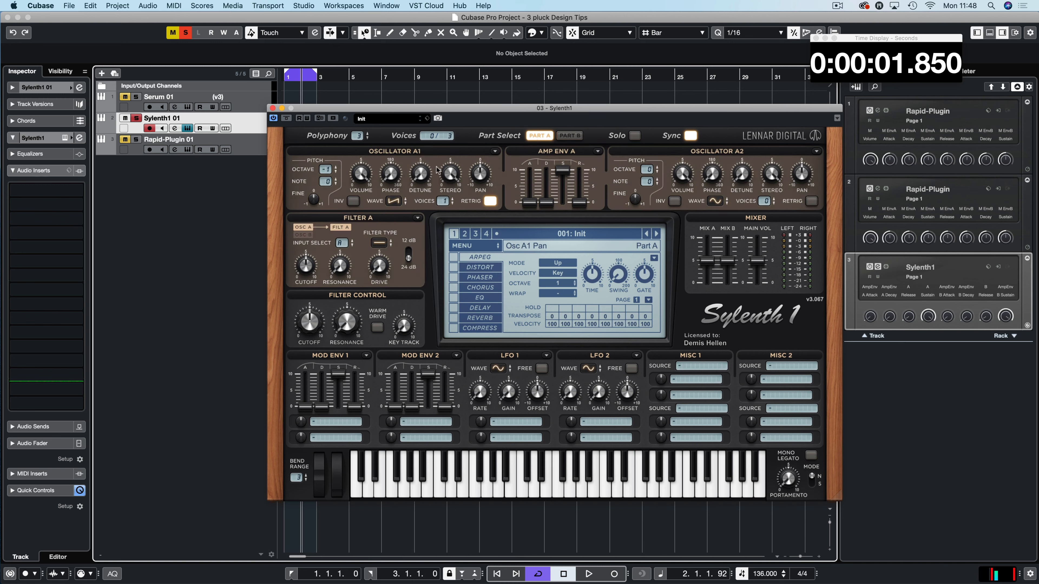
pyautogui.press('space')
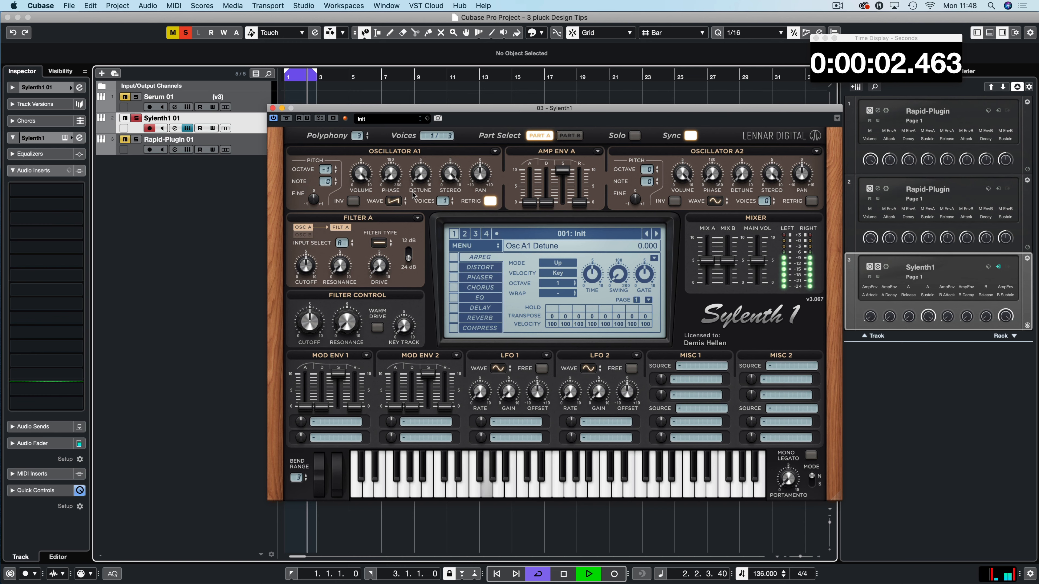
pyautogui.press('space')
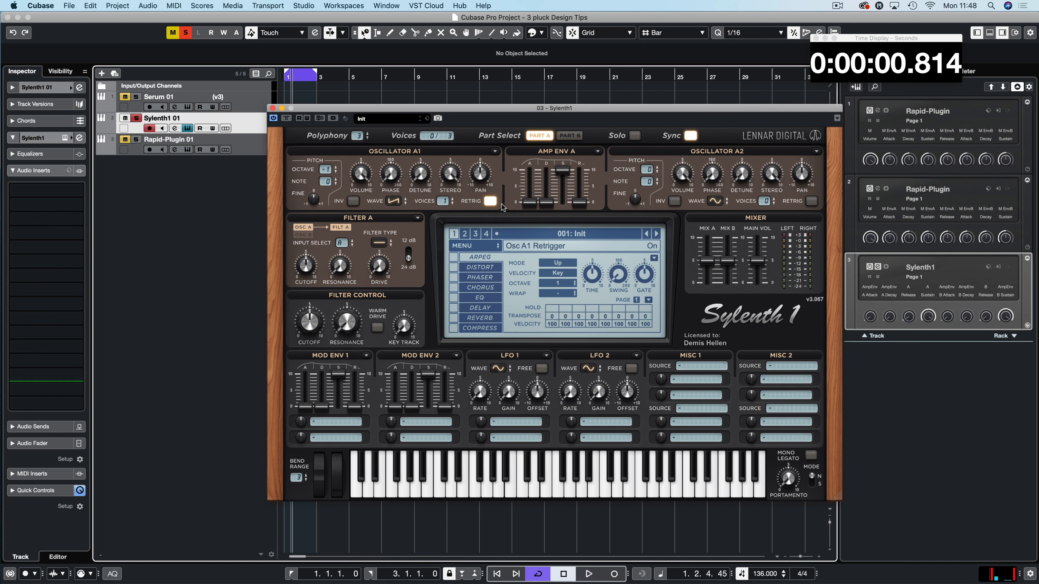
# - Raise amp envelope A's decay and lower its sustain to about 2.7 while auditioning the loop
pyautogui.moveTo(544, 204)
pyautogui.mouseDown()
pyautogui.moveTo(546, 174)
pyautogui.moveTo(567, 179)
pyautogui.moveTo(549, 168)
pyautogui.moveTo(560, 193)
pyautogui.mouseUp()
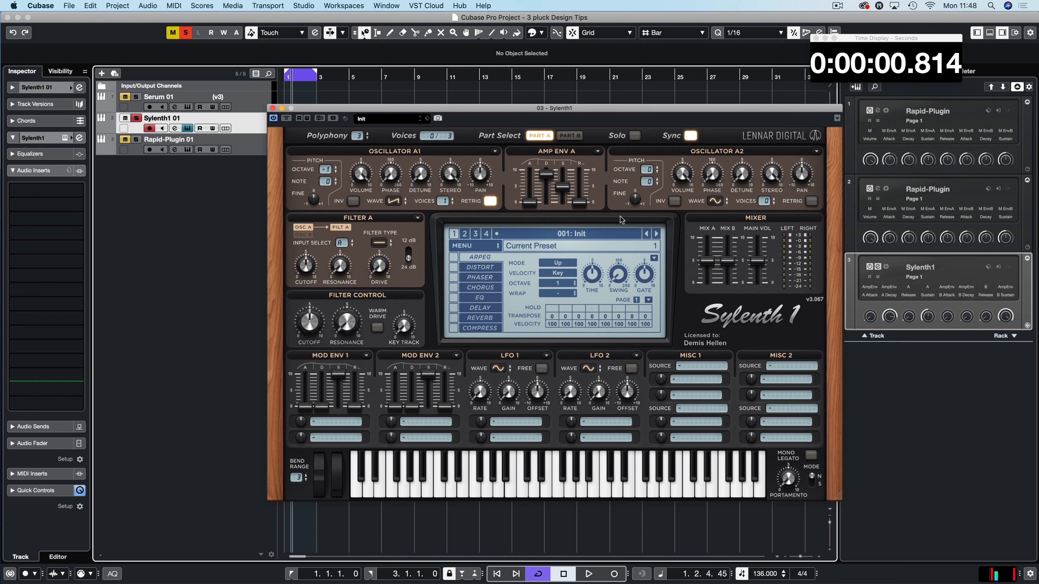
pyautogui.moveTo(567, 188)
pyautogui.press('space')
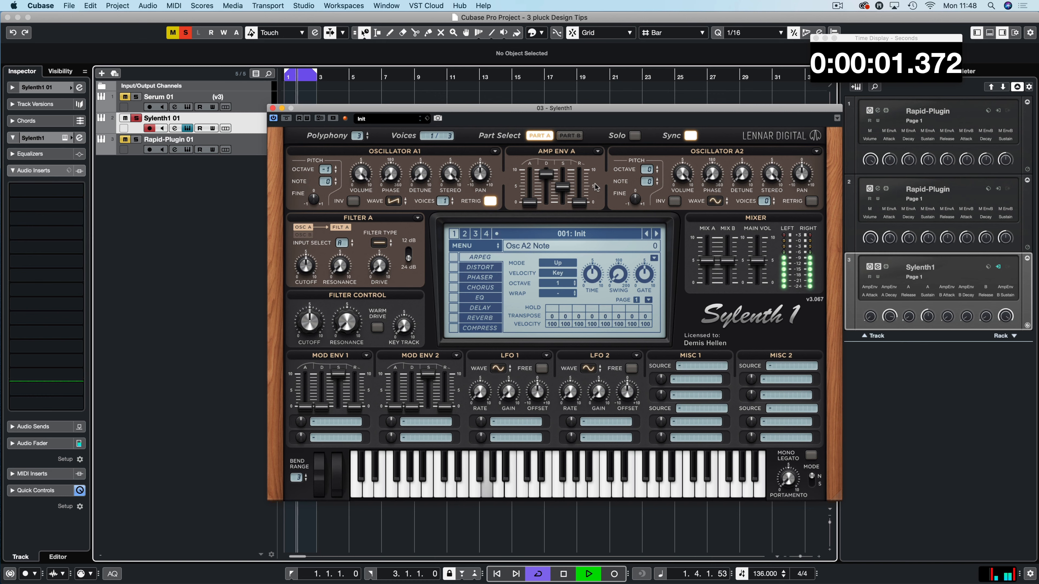
pyautogui.moveTo(563, 187)
pyautogui.mouseDown()
pyautogui.moveTo(563, 201)
pyautogui.moveTo(543, 181)
pyautogui.moveTo(545, 191)
pyautogui.mouseUp()
pyautogui.press('space')
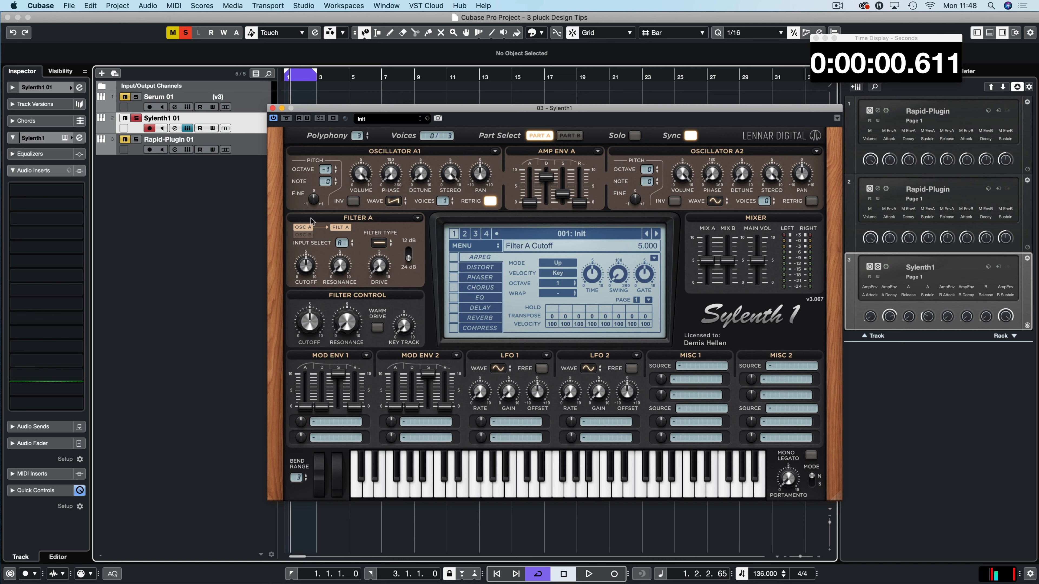
# - Set filter A to Lowpass, try its slope switch and lower its cutoff to about 3.0 while auditioning
pyautogui.click(373, 244)
pyautogui.click(399, 265)
pyautogui.click(408, 258)
pyautogui.press('space')
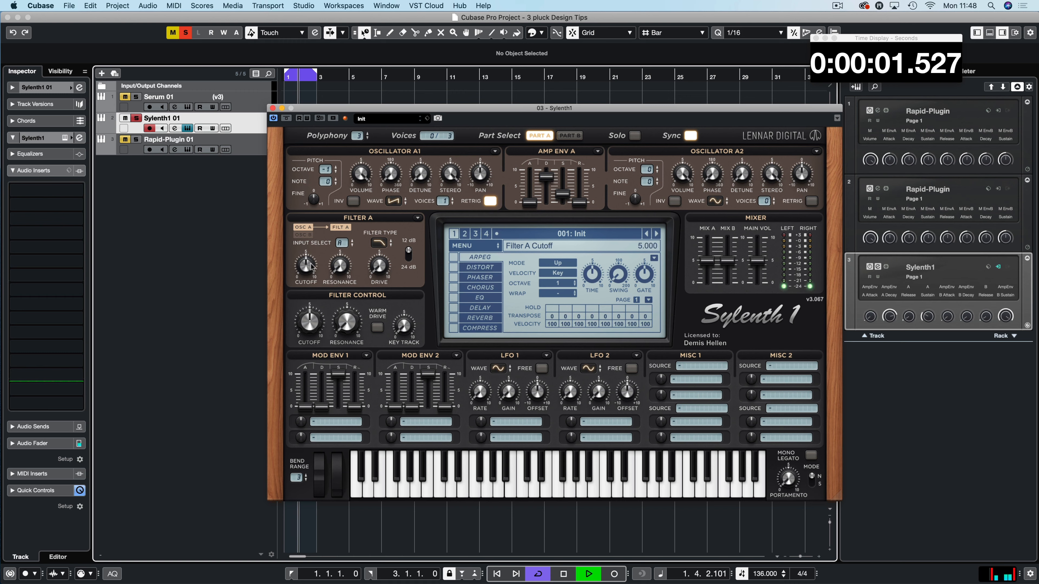
pyautogui.moveTo(311, 264); pyautogui.dragTo(299, 294)
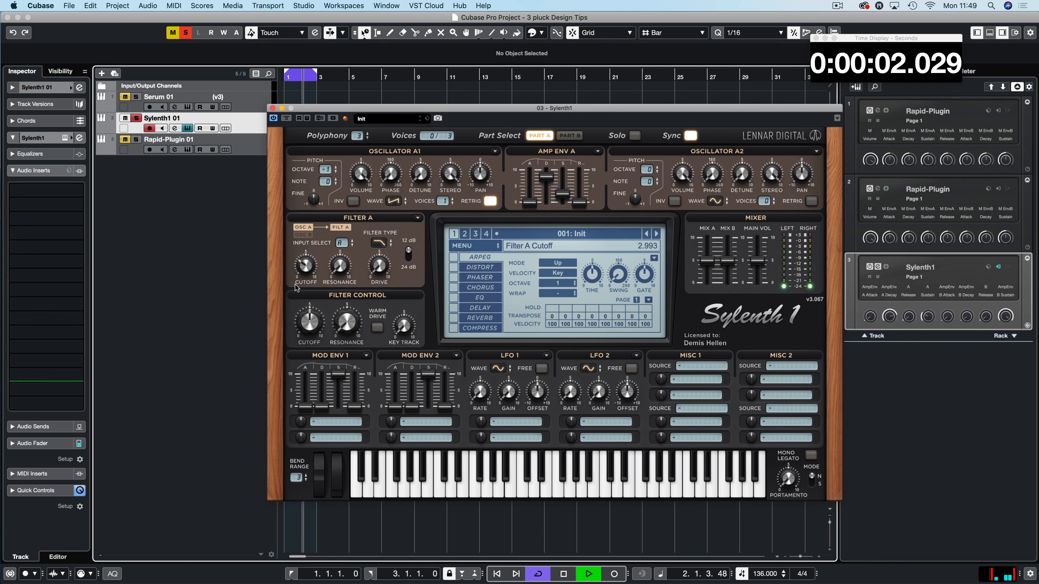
pyautogui.press('space')
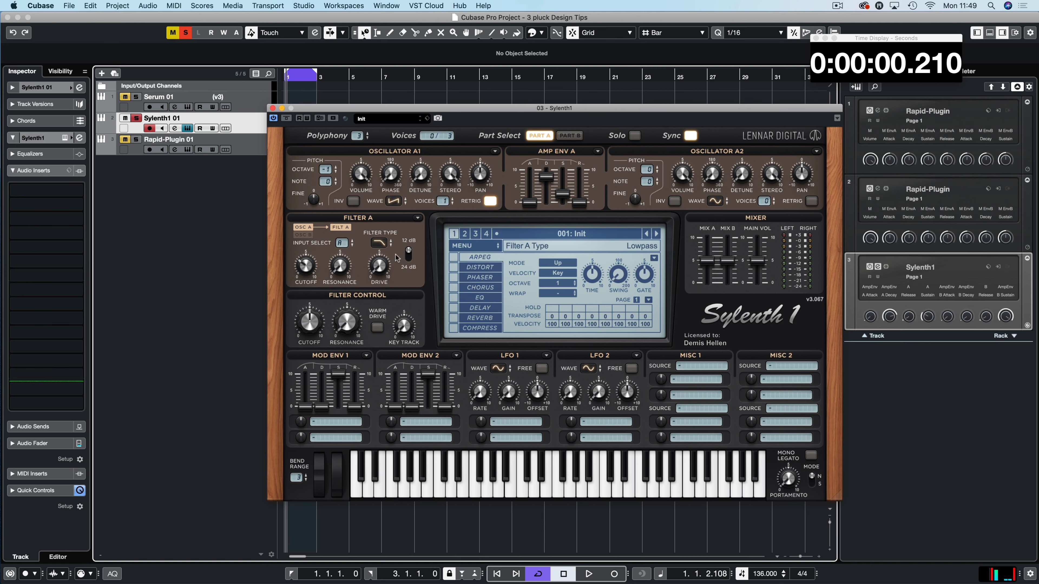
pyautogui.click(408, 260)
pyautogui.press('space')
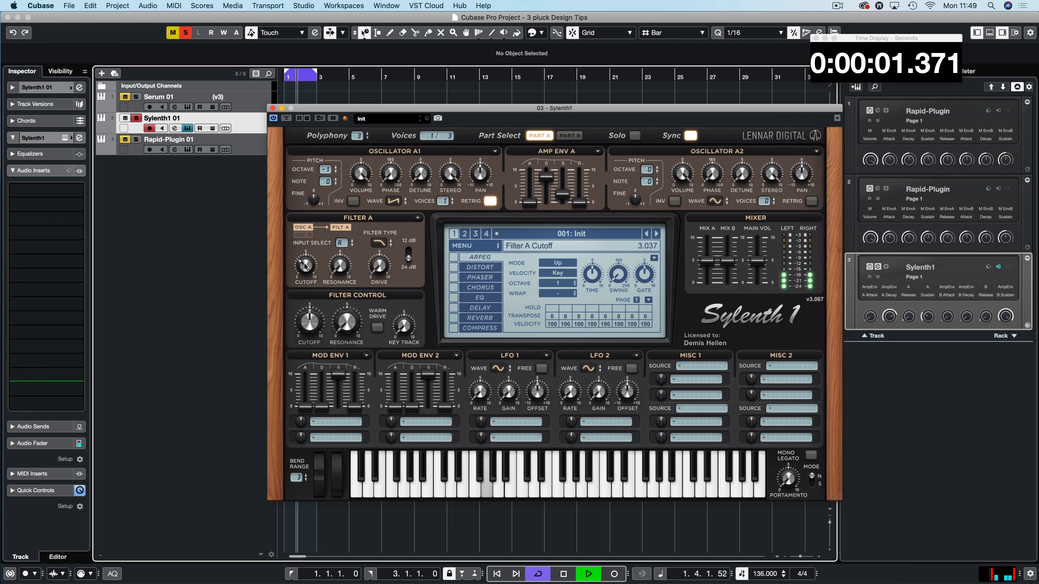
pyautogui.press('space')
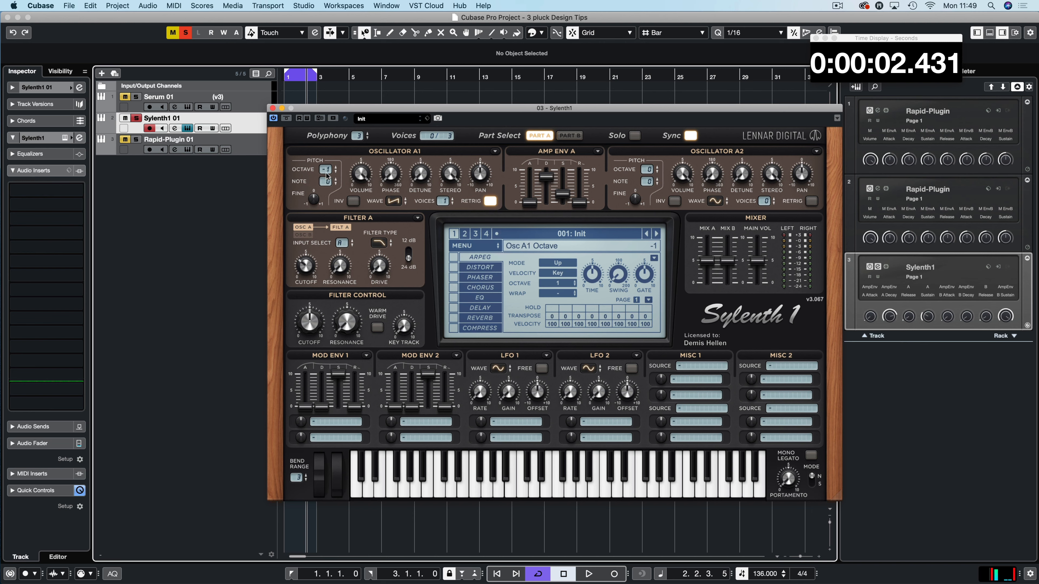
# - Set oscillator A1's octave to -2 and amp envelope A's release to about 0.71 while auditioning
pyautogui.moveTo(326, 181); pyautogui.dragTo(326, 184)
pyautogui.press('space')
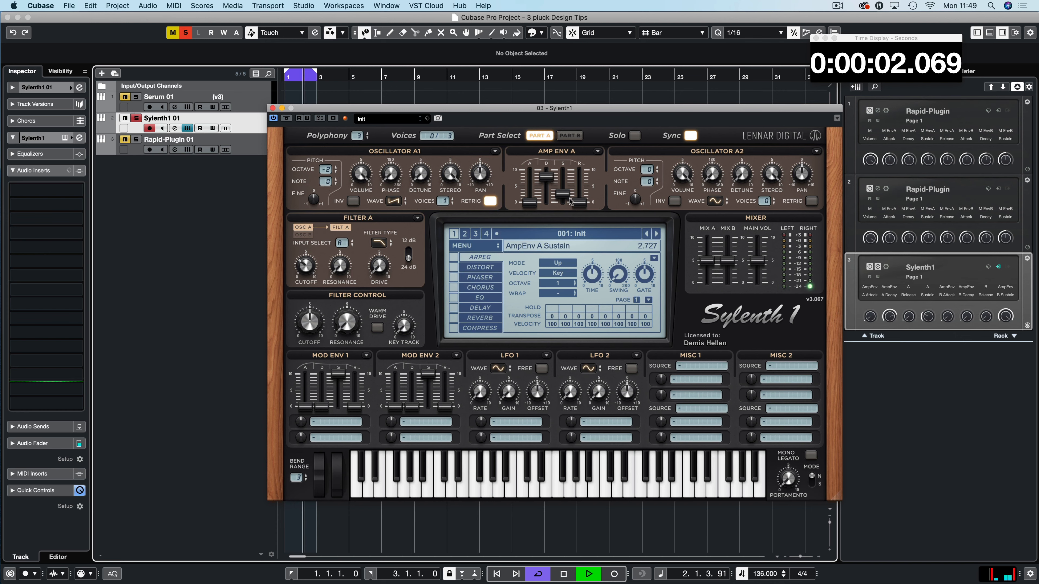
pyautogui.moveTo(580, 203); pyautogui.dragTo(584, 208)
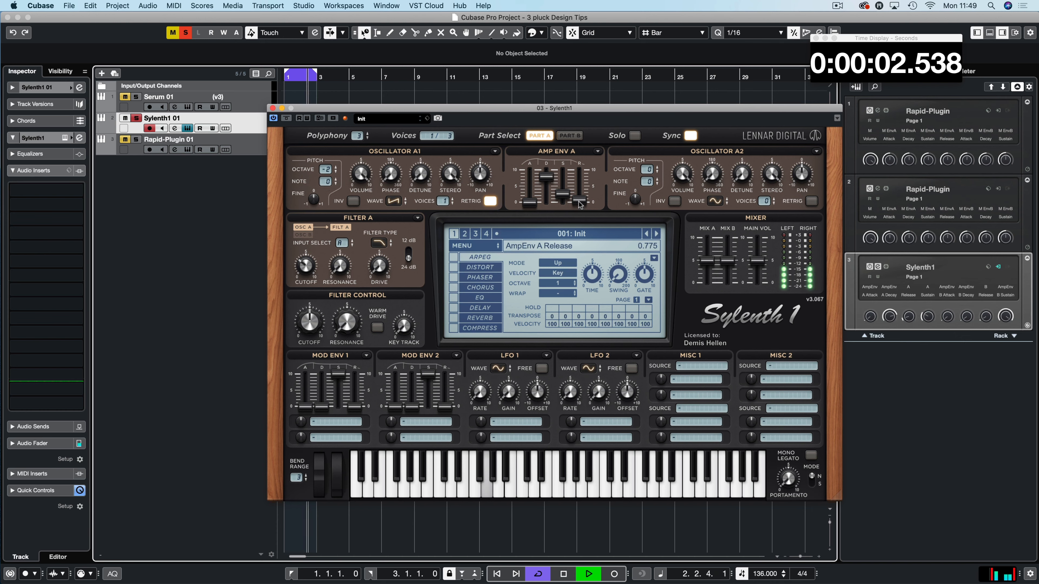
pyautogui.moveTo(578, 200); pyautogui.dragTo(563, 311)
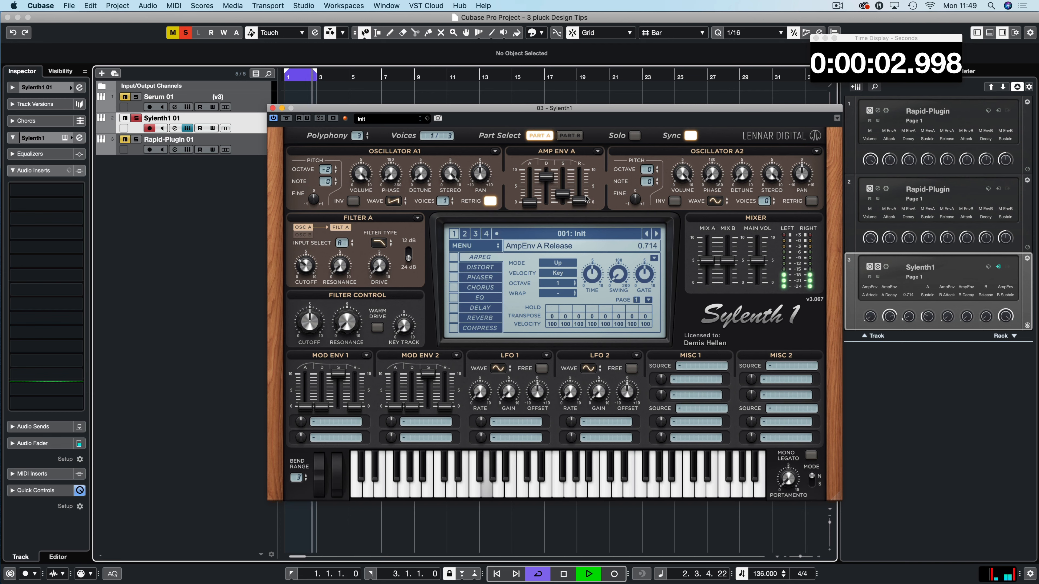
pyautogui.press('space')
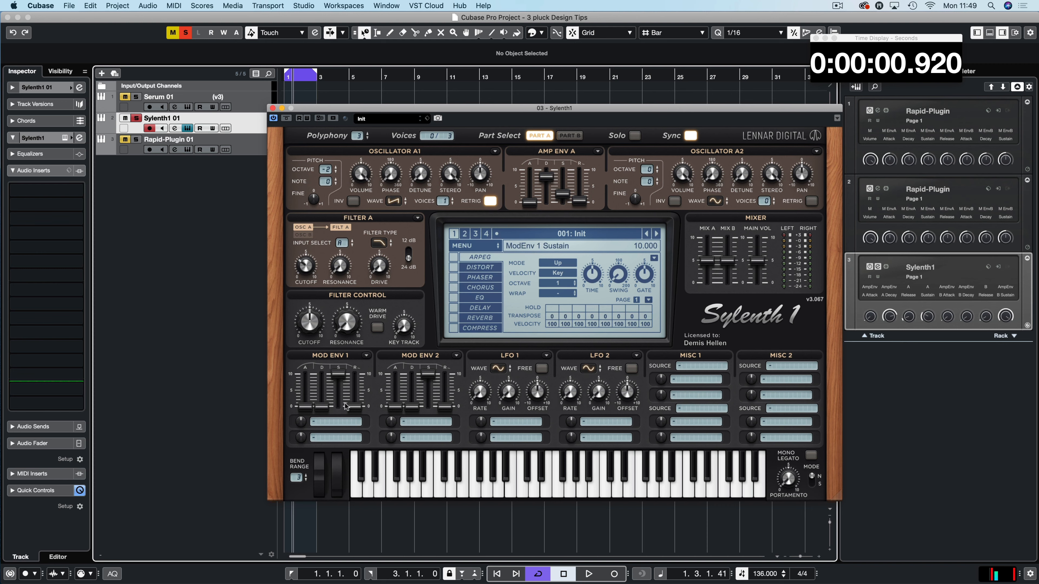
# - Lower mod envelope 1's sustain to its minimum and route the envelope to Cutoff A
pyautogui.moveTo(339, 380); pyautogui.dragTo(339, 409)
pyautogui.click(333, 421)
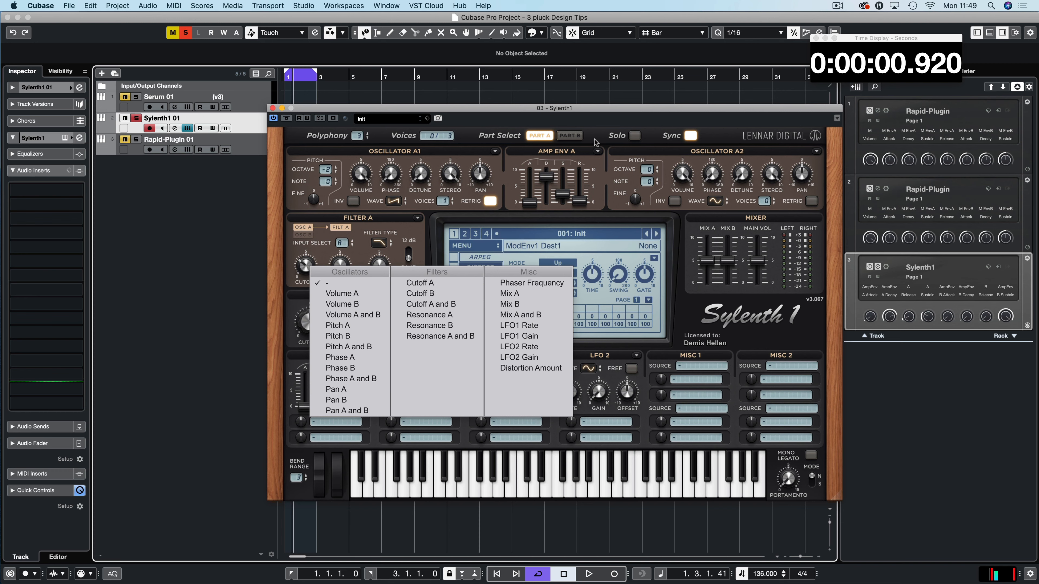
pyautogui.click(441, 285)
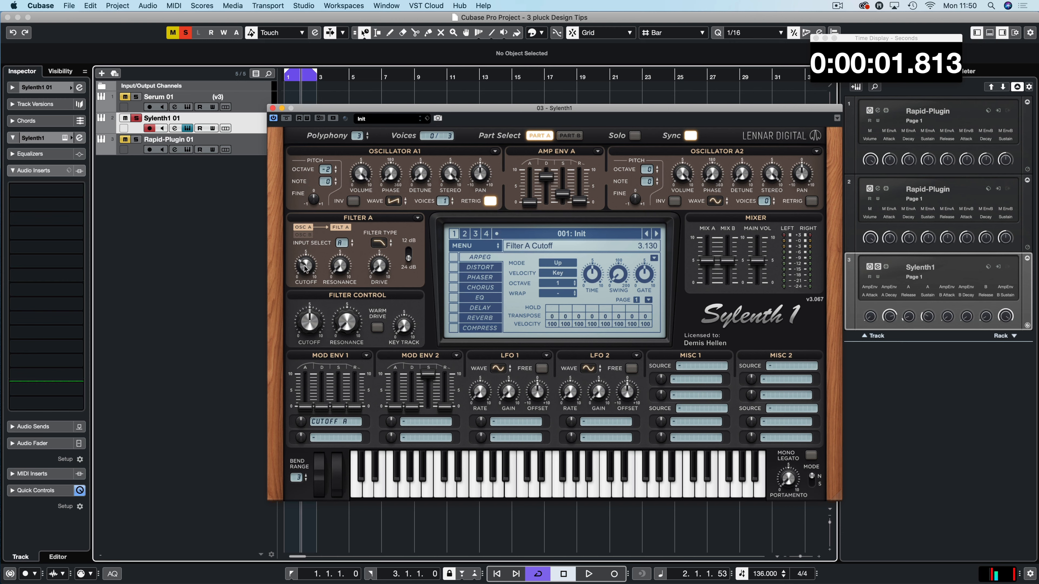
# - Raise mod envelope 1's amount on Cutoff A and set its decay to about 2.5 while auditioning
pyautogui.moveTo(306, 266); pyautogui.dragTo(306, 256)
pyautogui.moveTo(307, 417); pyautogui.dragTo(326, 287)
pyautogui.press('space')
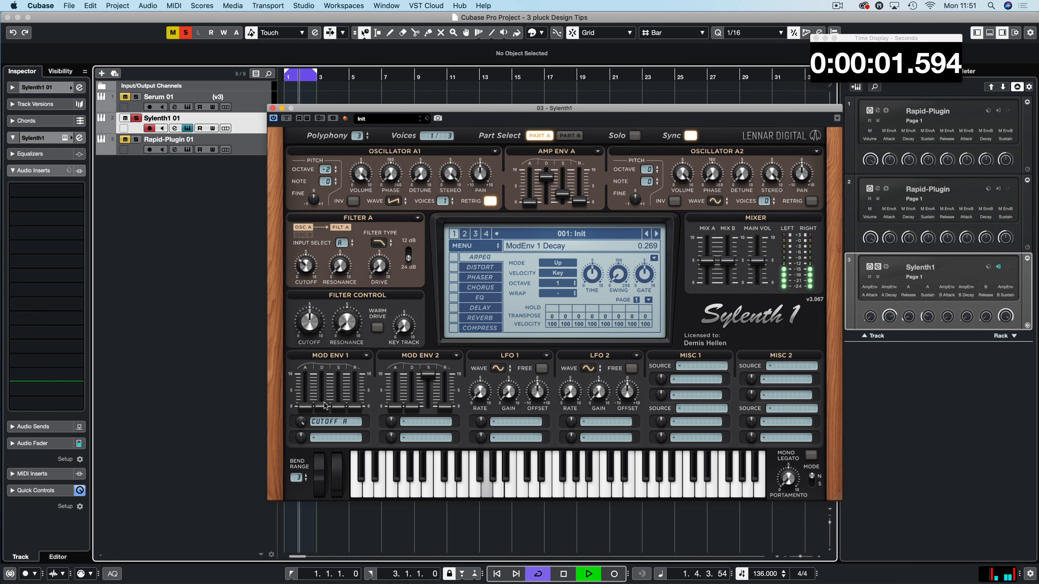
pyautogui.moveTo(323, 407); pyautogui.dragTo(329, 378)
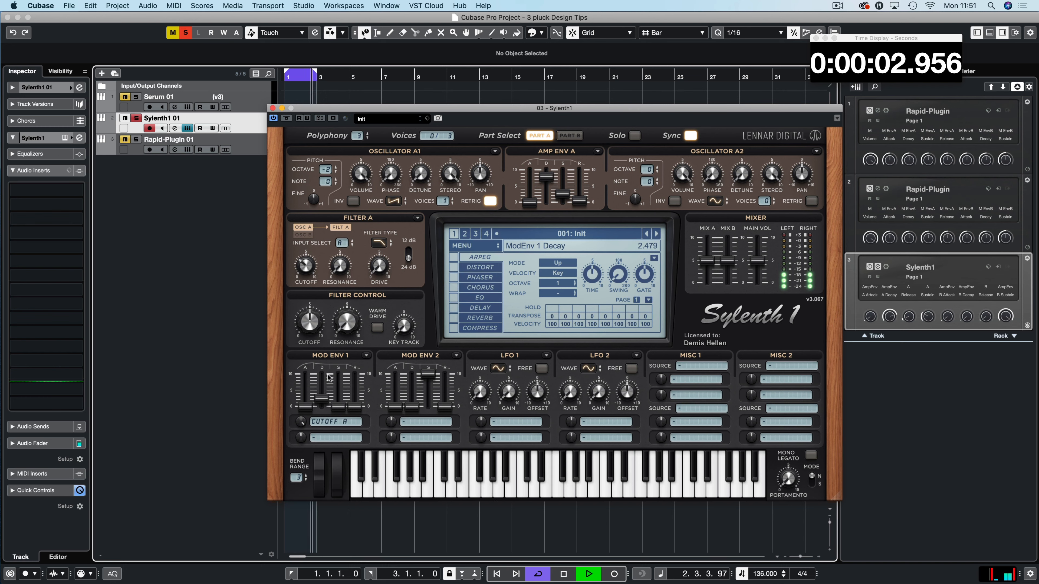
pyautogui.moveTo(338, 409); pyautogui.dragTo(297, 469)
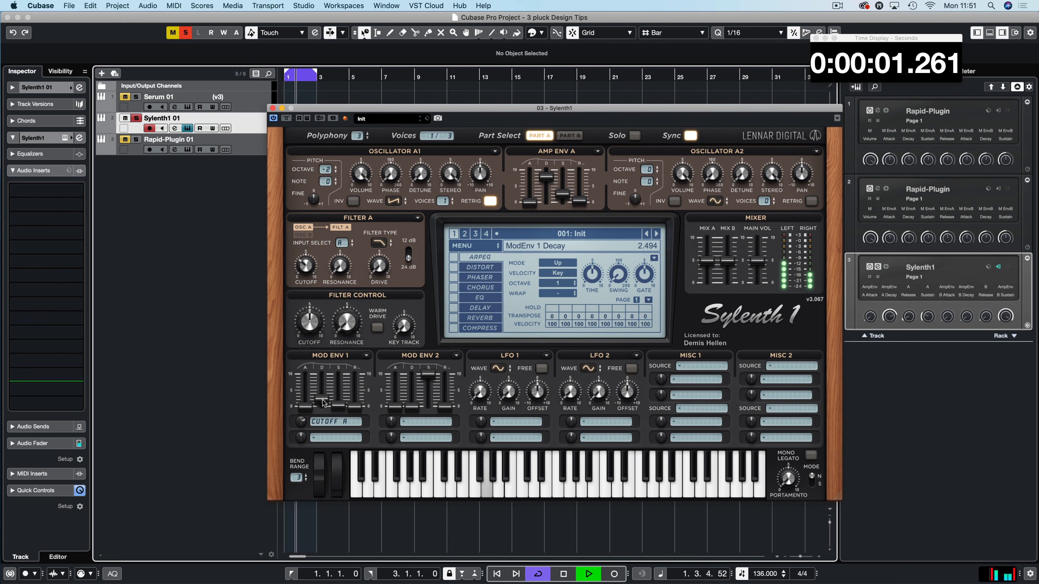
pyautogui.moveTo(322, 400); pyautogui.dragTo(304, 423)
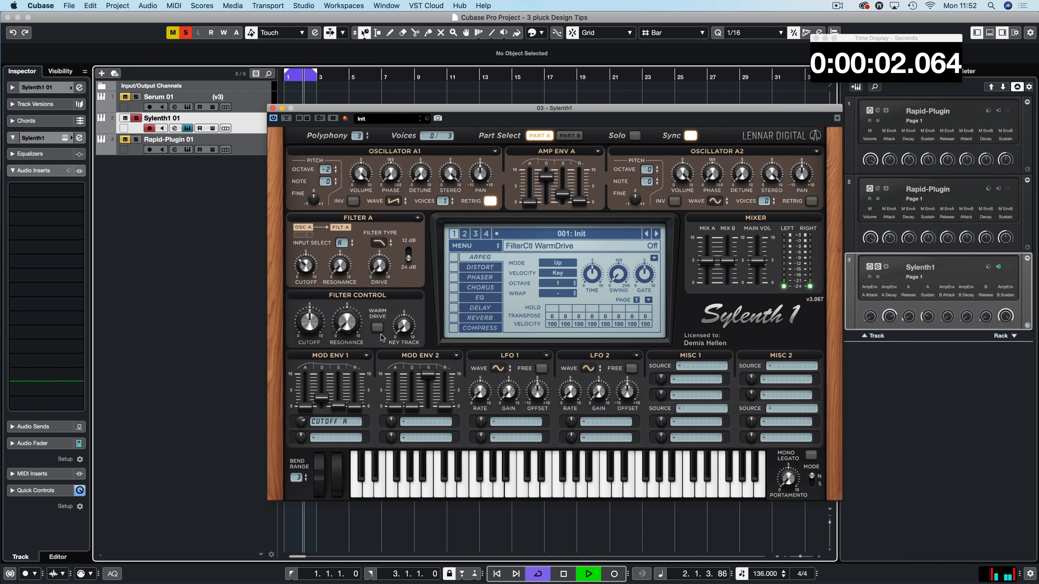
pyautogui.press('space')
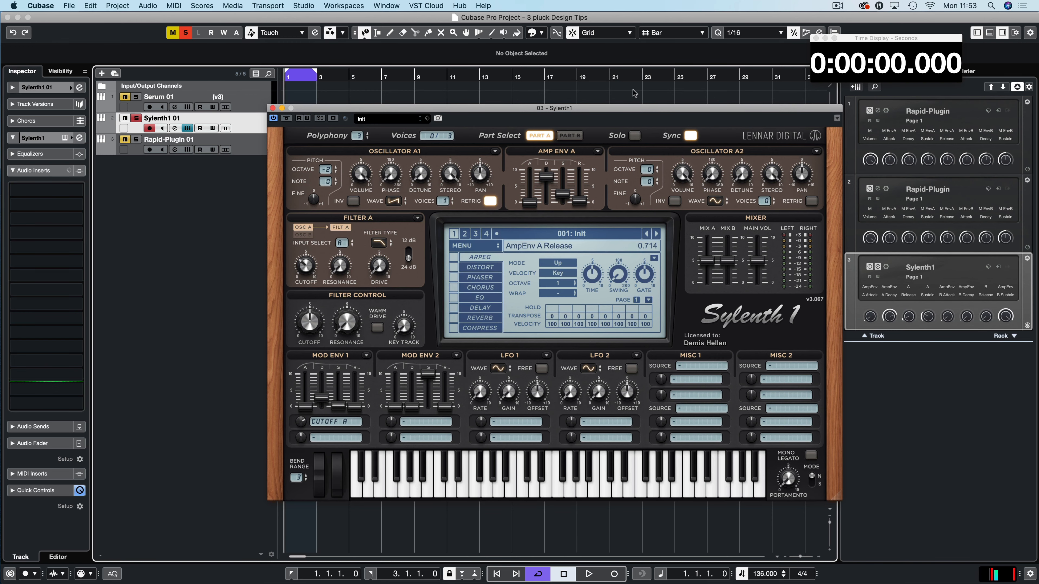
# - Reposition the Sylenth1 and VPS Scope windows and play the loop with the scope's Stereofield view shown
pyautogui.moveTo(595, 106); pyautogui.dragTo(526, 113)
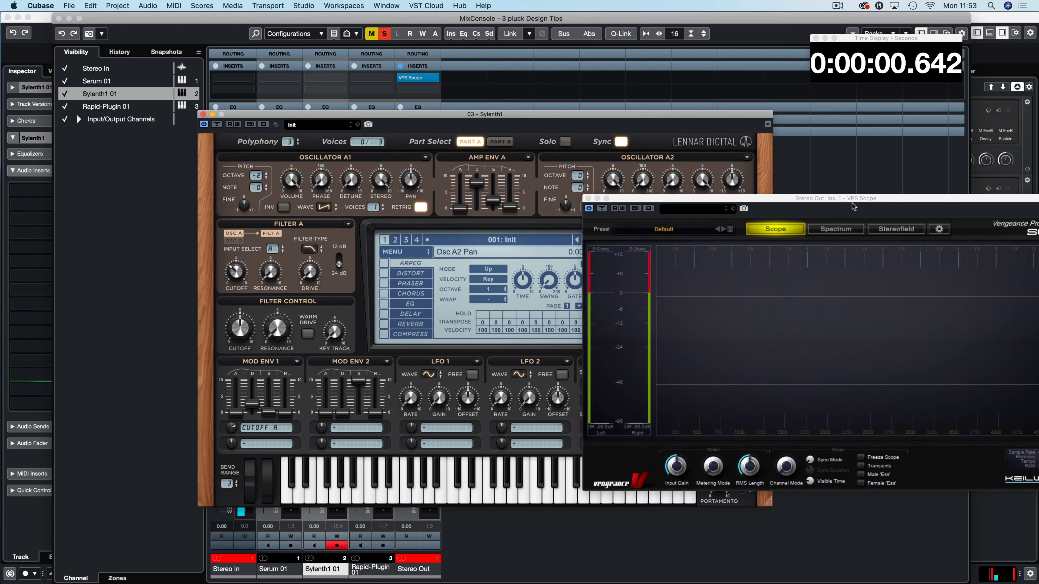
pyautogui.click(853, 204)
pyautogui.moveTo(856, 198); pyautogui.dragTo(823, 185)
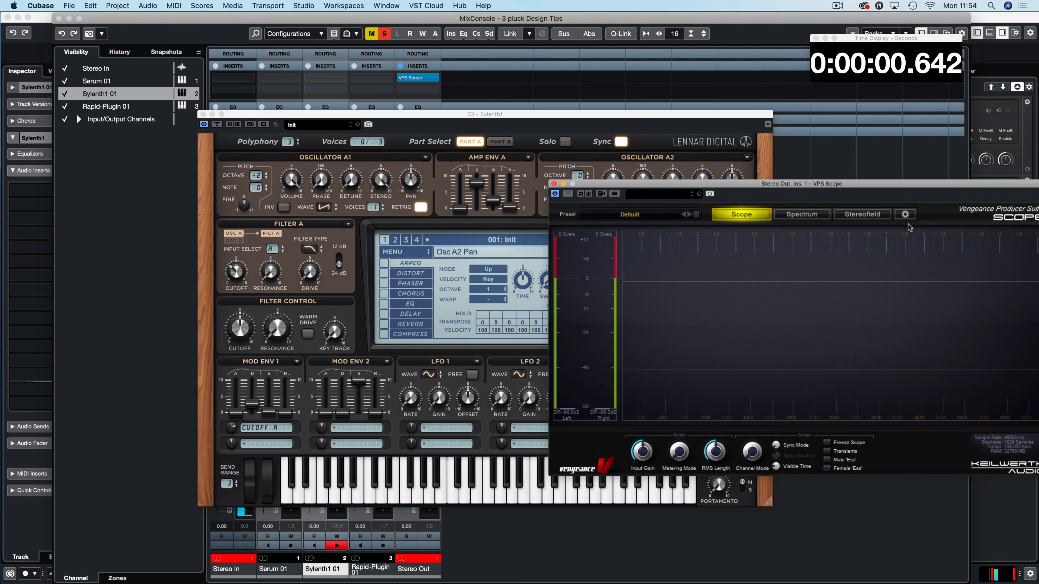
pyautogui.click(862, 214)
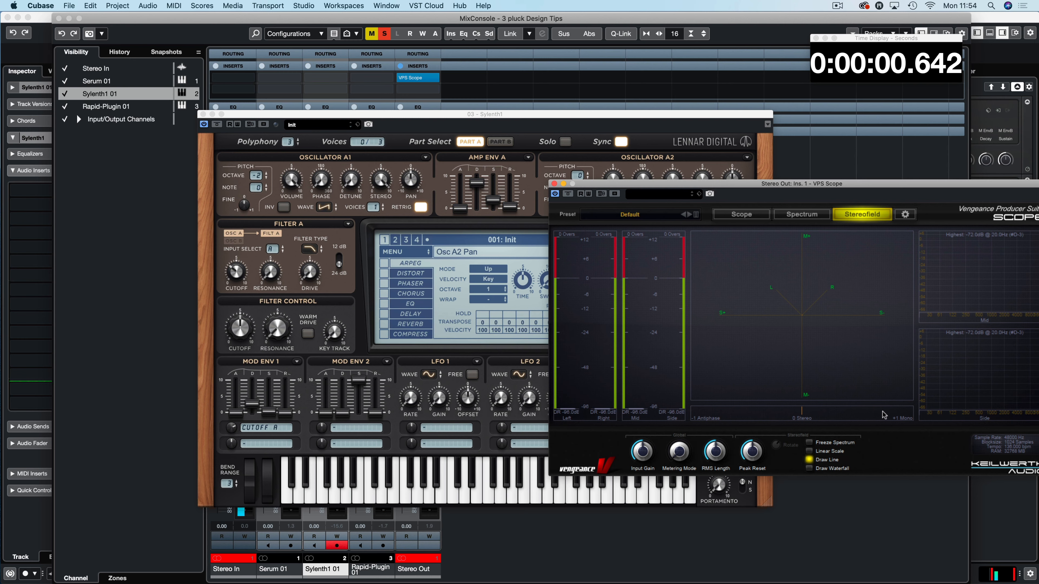
pyautogui.press('KP_Decimal')
pyautogui.press('space')
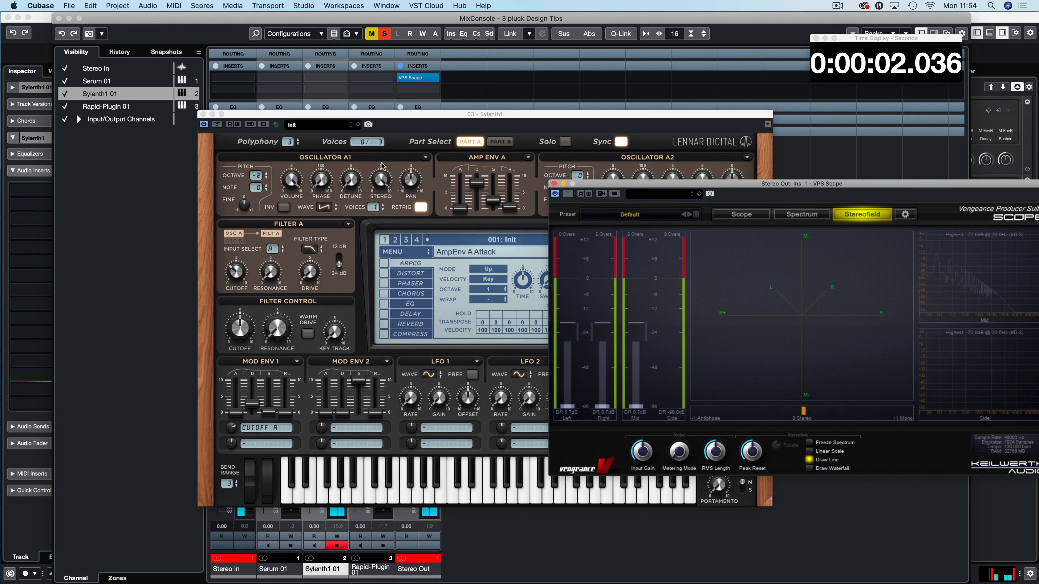
# - Set oscillator A1 to 2 voices with retrigger off, check the stereo field, and bring the Sylenth1 window forward
pyautogui.click(367, 210)
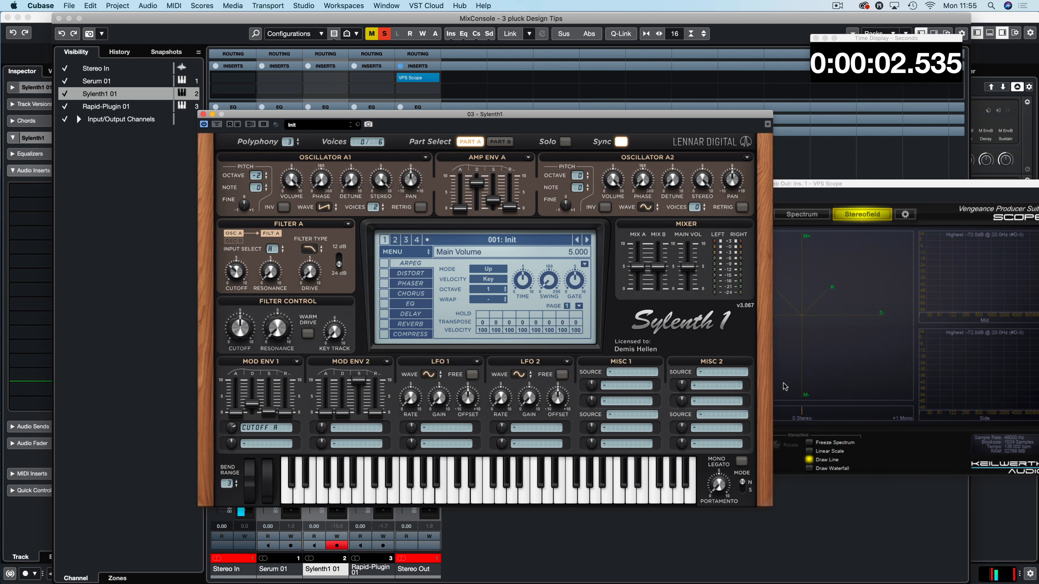
pyautogui.click(882, 213)
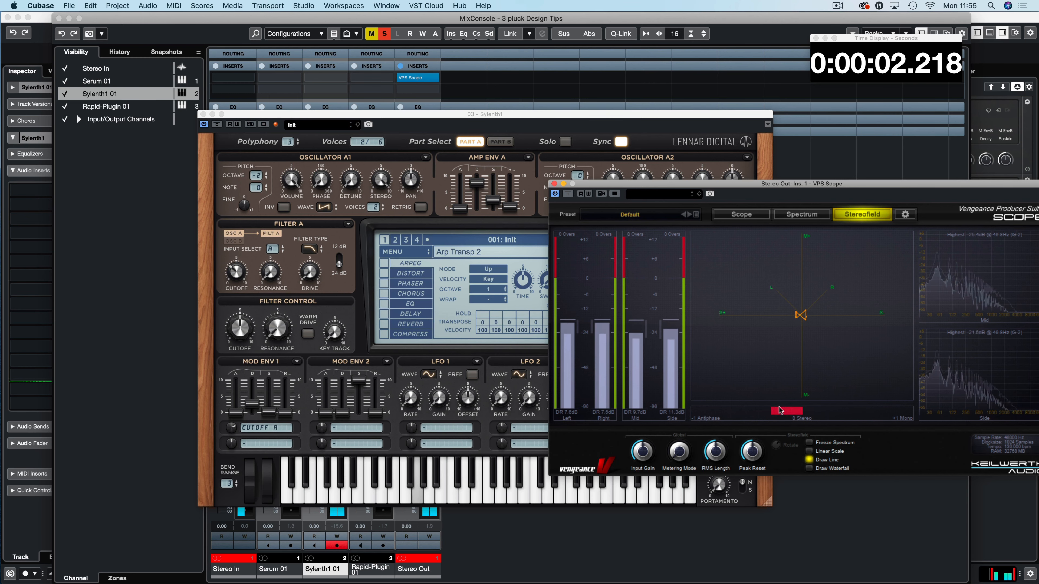
pyautogui.press('space')
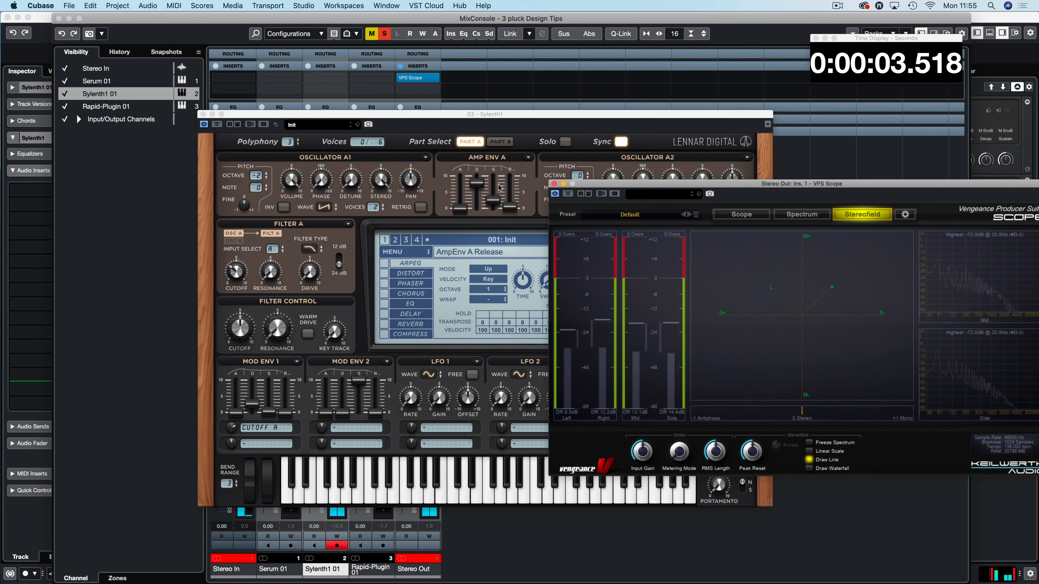
pyautogui.click(444, 124)
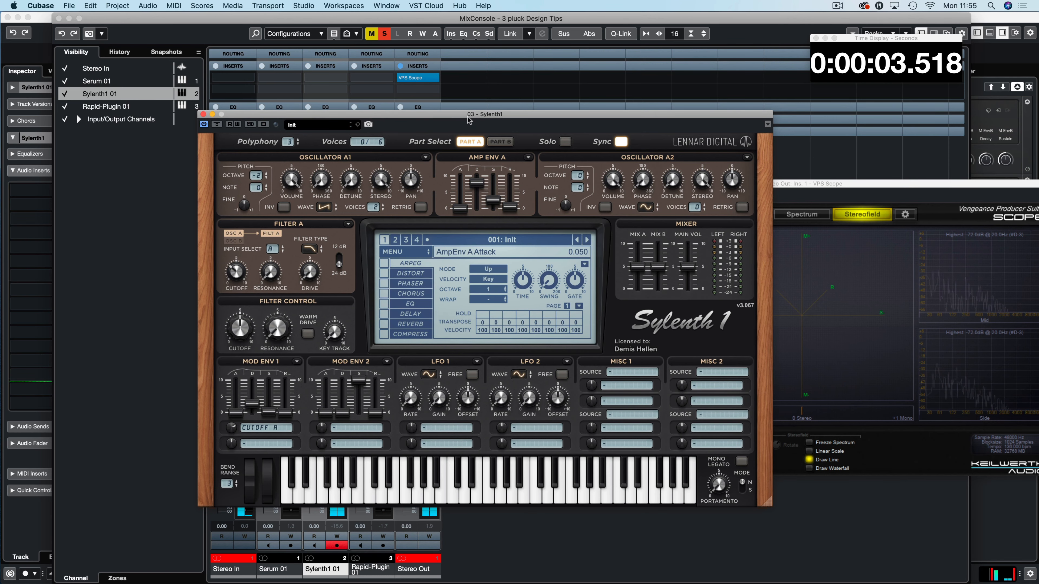
pyautogui.moveTo(469, 120); pyautogui.dragTo(477, 123)
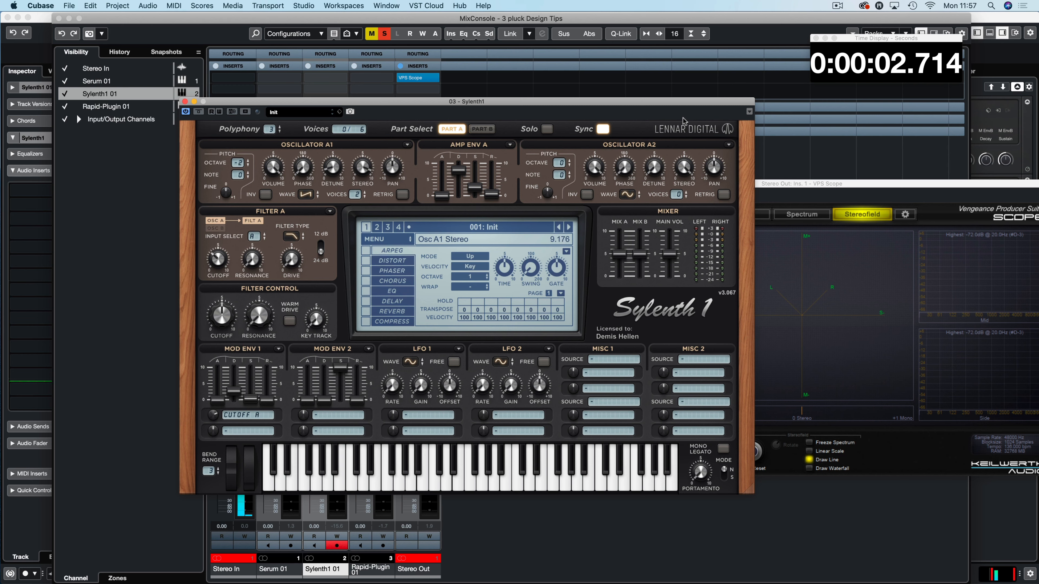
# - Reposition the Sylenth1 and VPS Scope windows so the oscillator A1 controls and the Stereofield view are both visible
pyautogui.moveTo(680, 102); pyautogui.dragTo(625, 91)
pyautogui.moveTo(820, 181); pyautogui.dragTo(822, 95)
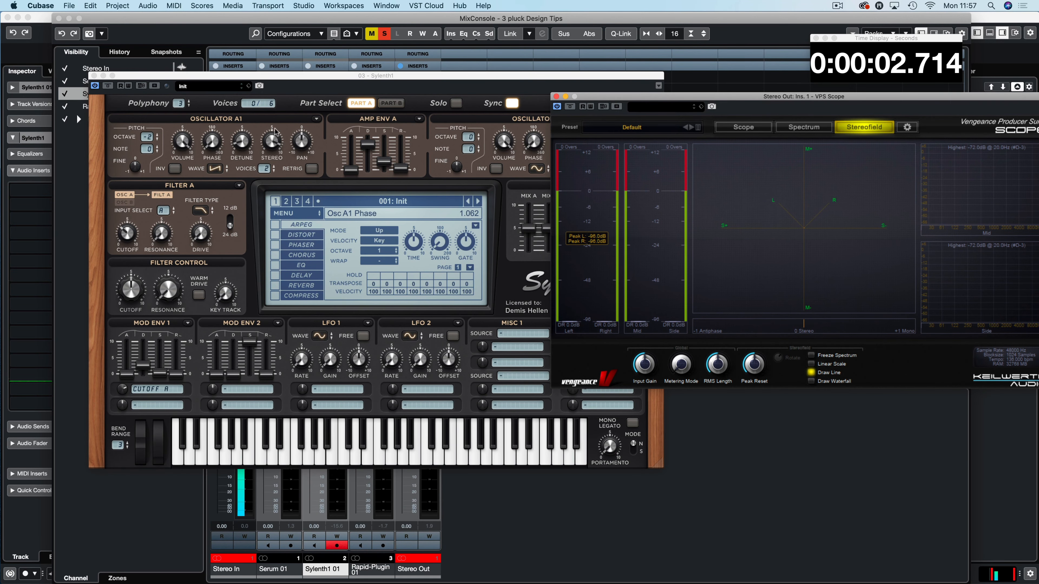
pyautogui.click(327, 135)
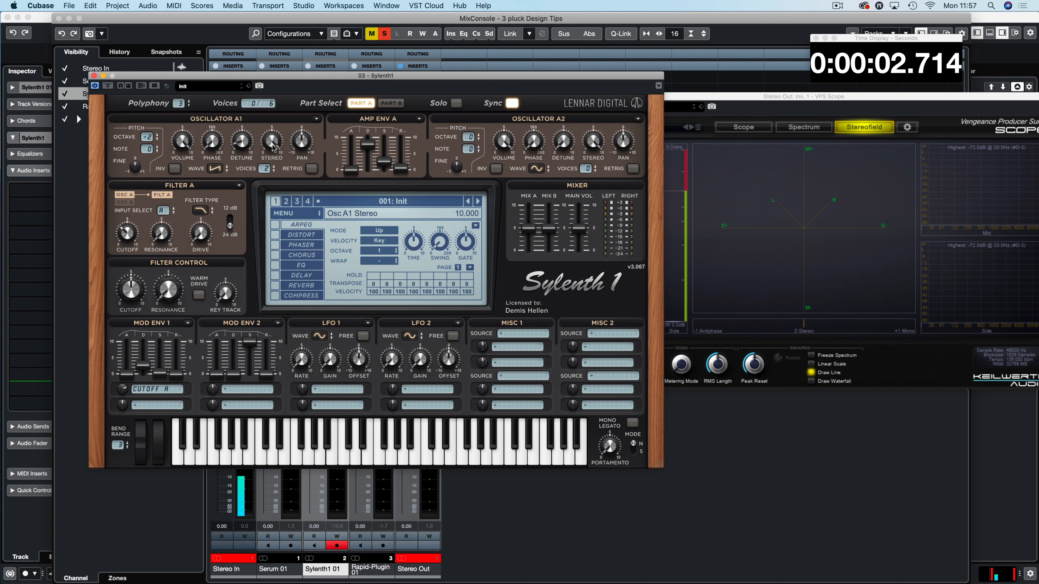
# - Play the loop, sweep oscillator A1's stereo down to its minimum and back up, and adjust its detune while watching the stereo field
pyautogui.press('space')
pyautogui.moveTo(273, 147); pyautogui.dragTo(269, 334)
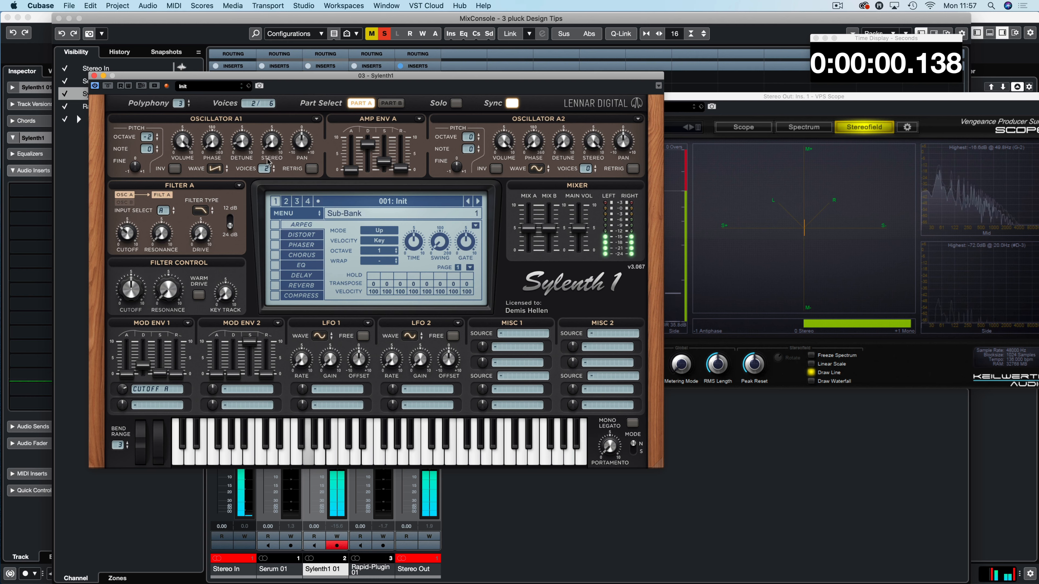
pyautogui.moveTo(269, 140)
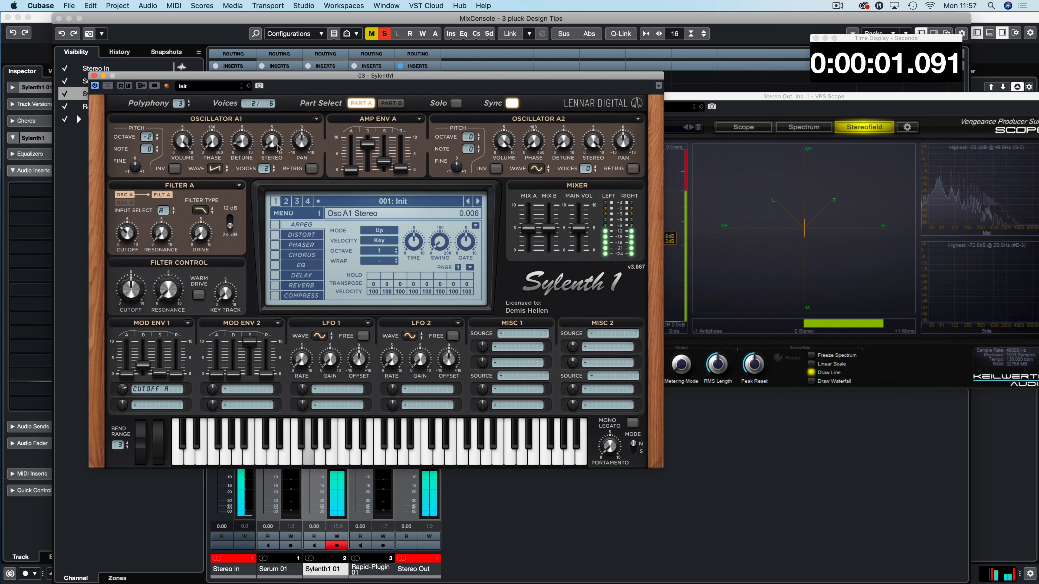
pyautogui.moveTo(280, 136); pyautogui.dragTo(281, 72)
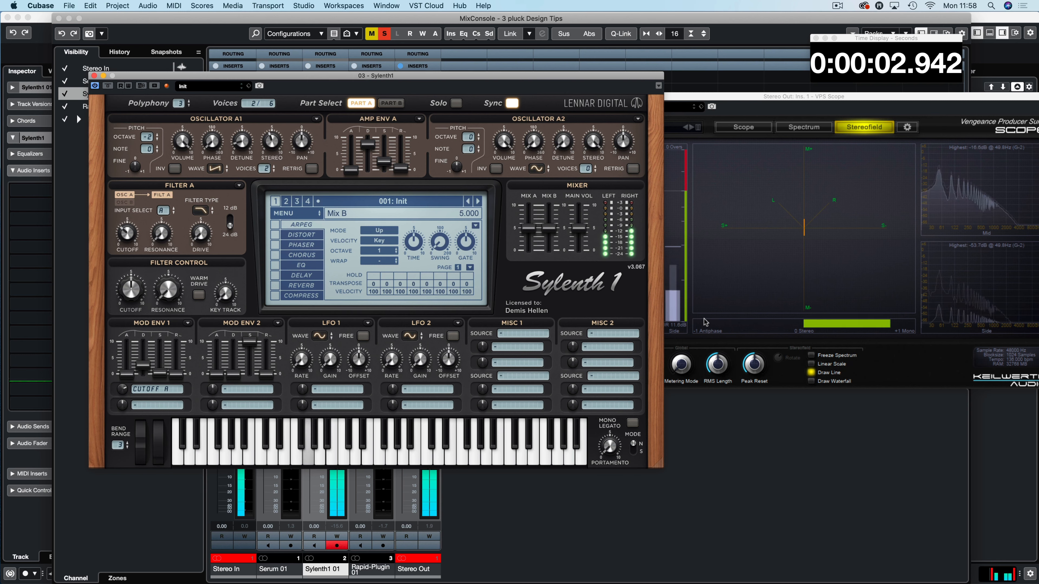
pyautogui.moveTo(235, 130); pyautogui.dragTo(231, 102)
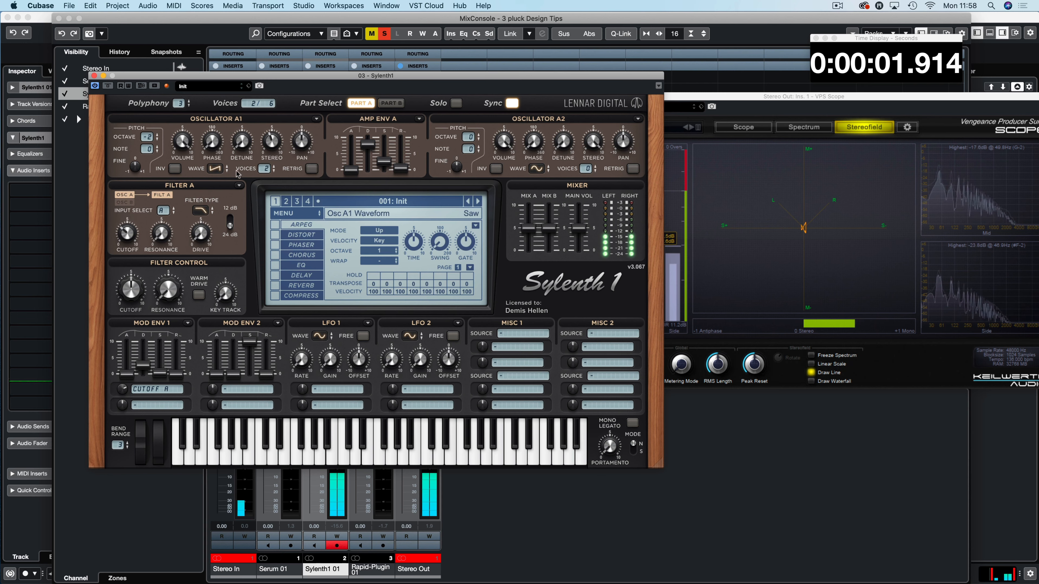
# - Try oscillator A1's invert and retrigger switches on and off in turn to compare their effect on the stereo field
pyautogui.click(174, 169)
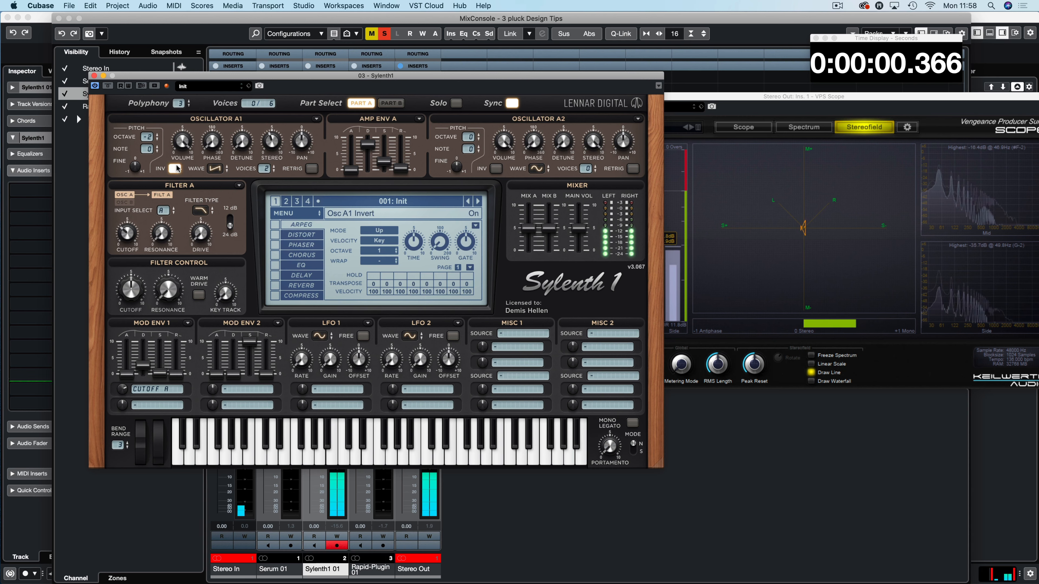
pyautogui.click(174, 168)
pyautogui.click(312, 169)
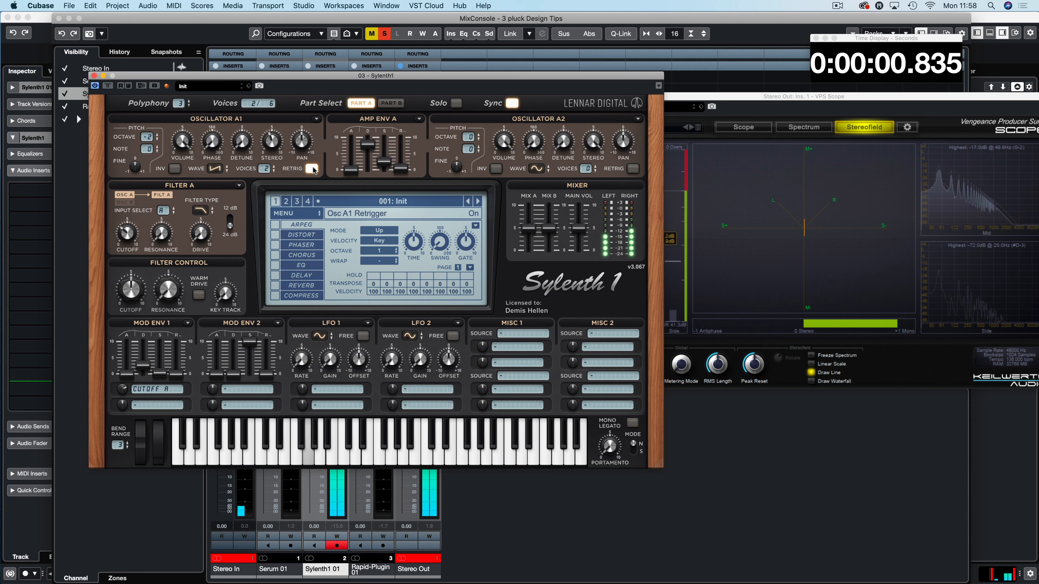
pyautogui.click(312, 168)
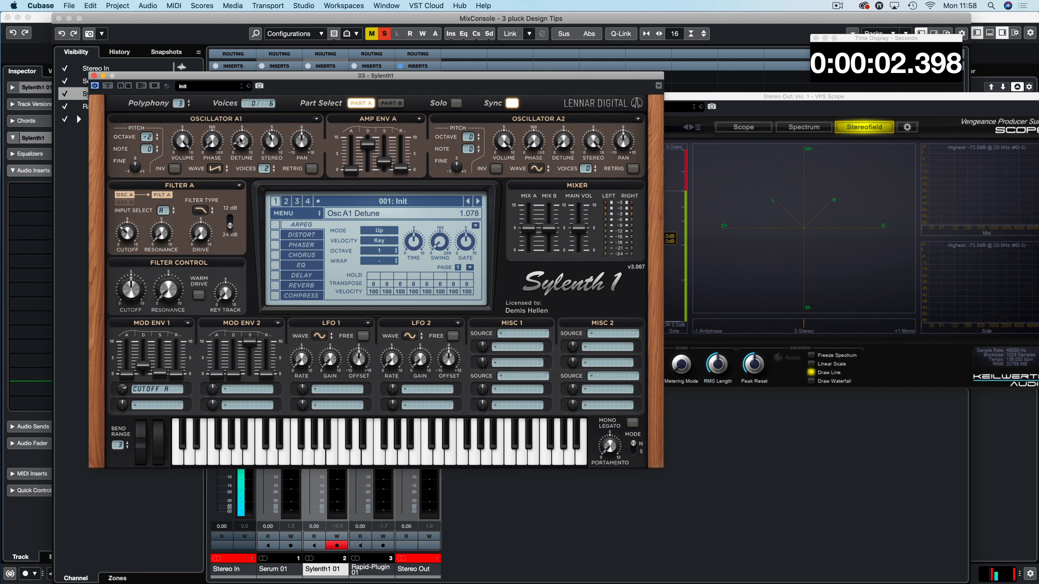
# - Set oscillator A1's stereo amount to about 4.33, look at the scope, and bring the Sylenth1 window back to the front
pyautogui.moveTo(267, 146)
pyautogui.moveTo(268, 148)
pyautogui.mouseDown()
pyautogui.moveTo(261, 141)
pyautogui.moveTo(274, 145)
pyautogui.mouseUp()
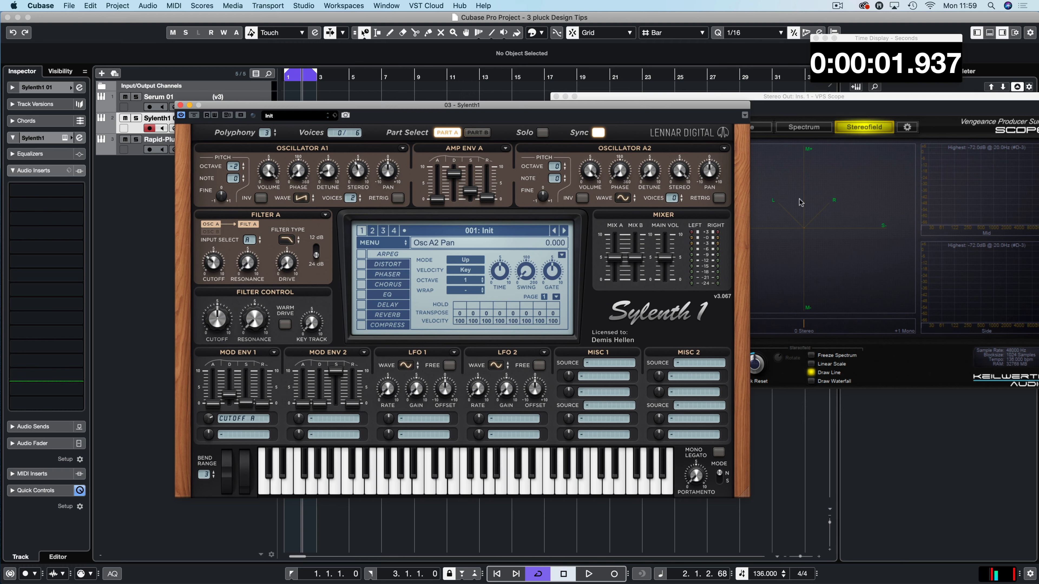
pyautogui.click(872, 345)
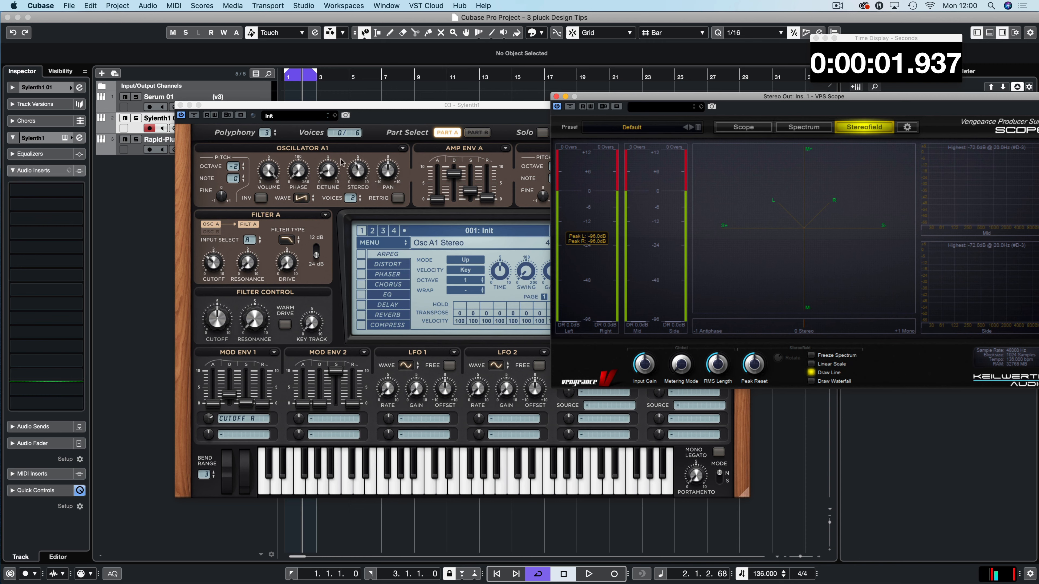
pyautogui.click(395, 123)
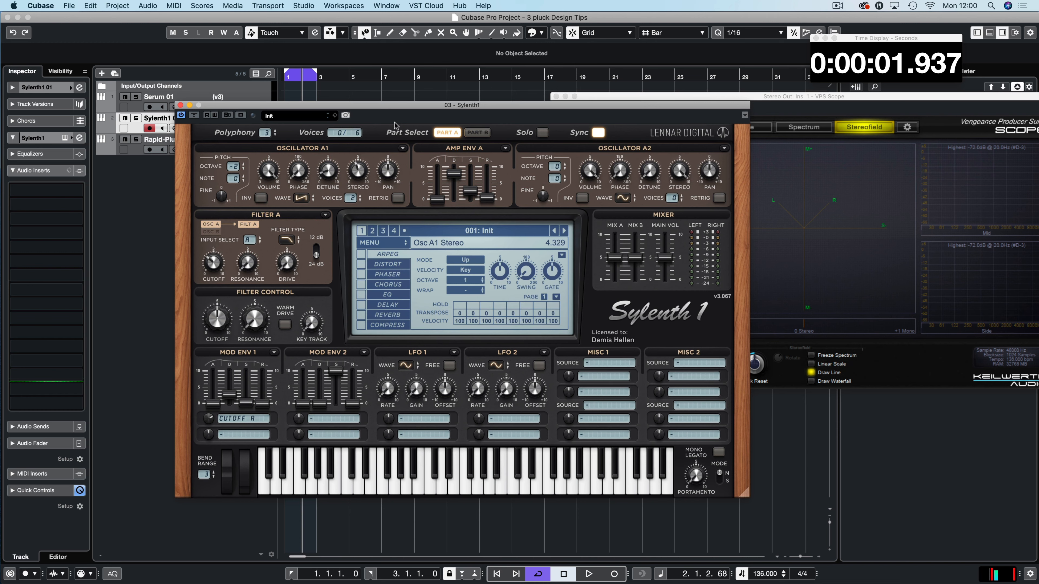